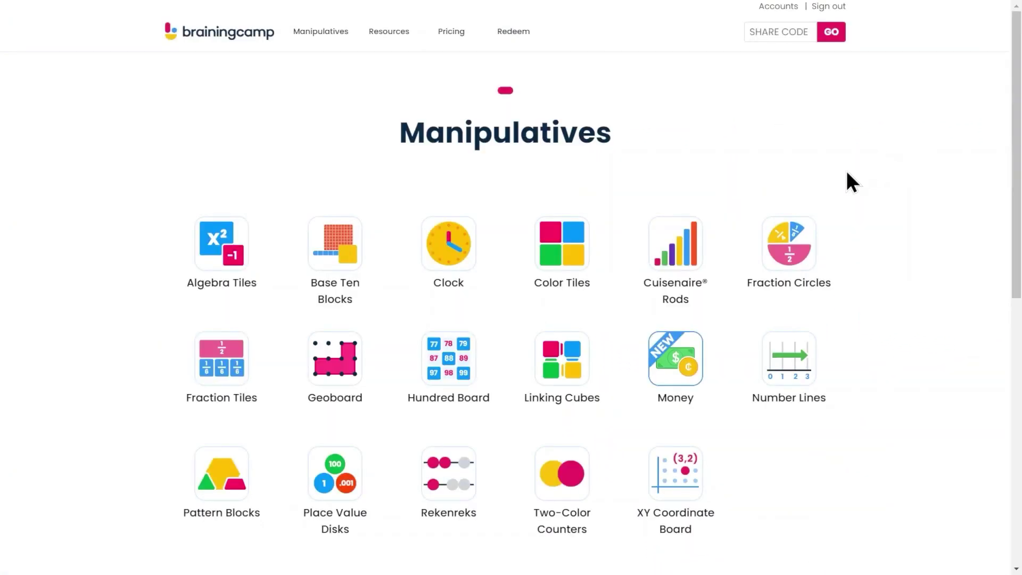
# - Open Linking Cubes, look through the shapes and math tools tabs, and return to the cube palette
pyautogui.click(563, 347)
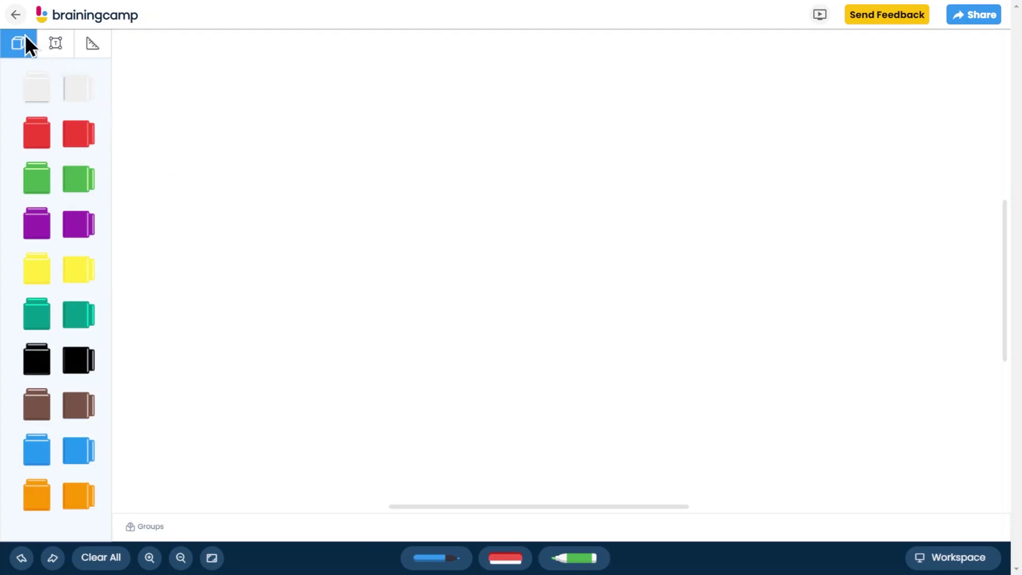
pyautogui.click(56, 51)
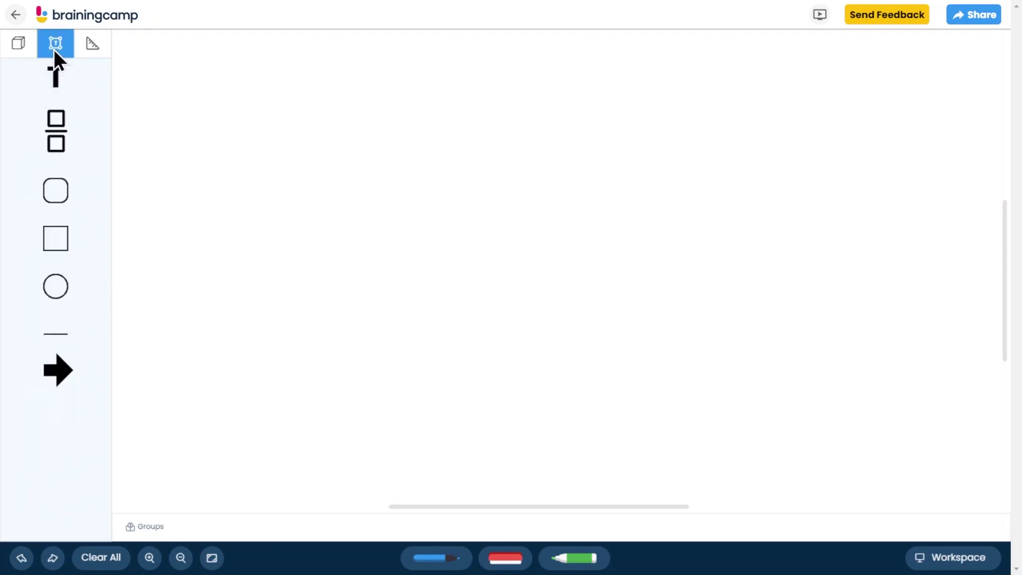
pyautogui.click(92, 52)
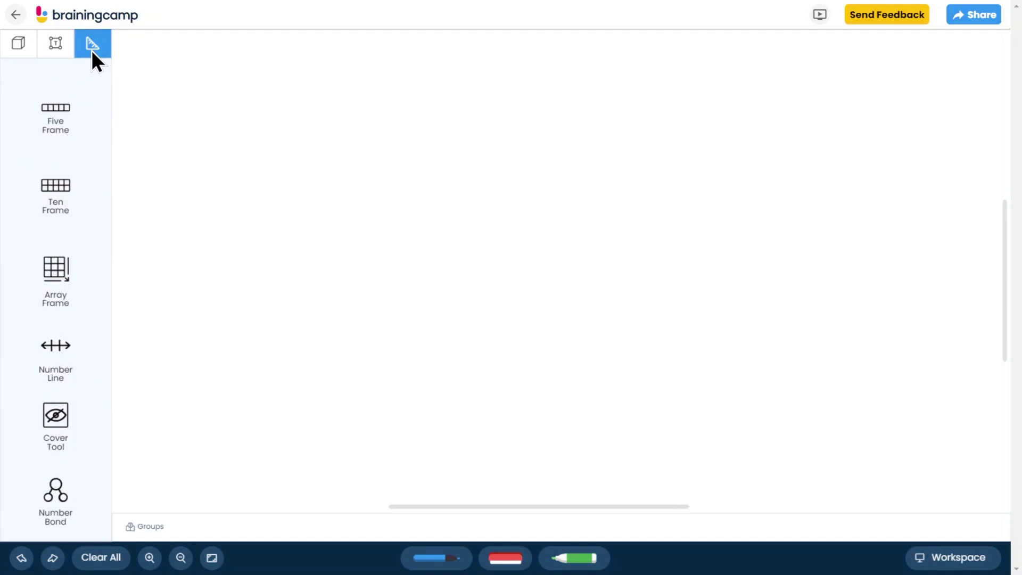
pyautogui.click(27, 46)
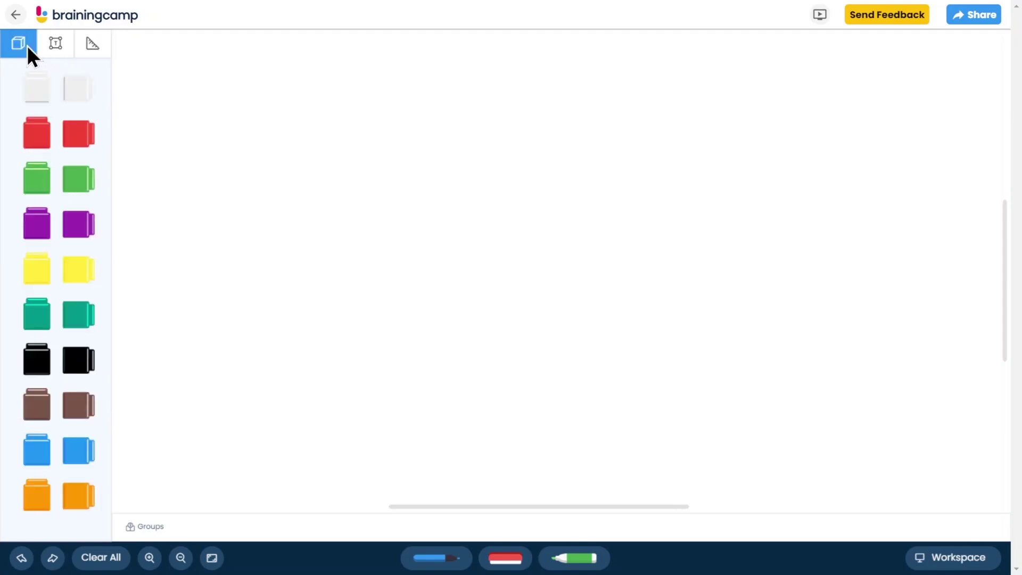
# - Link seven purple cubes into a horizontal train in the upper left of the canvas
pyautogui.moveTo(79, 220); pyautogui.dragTo(128, 230)
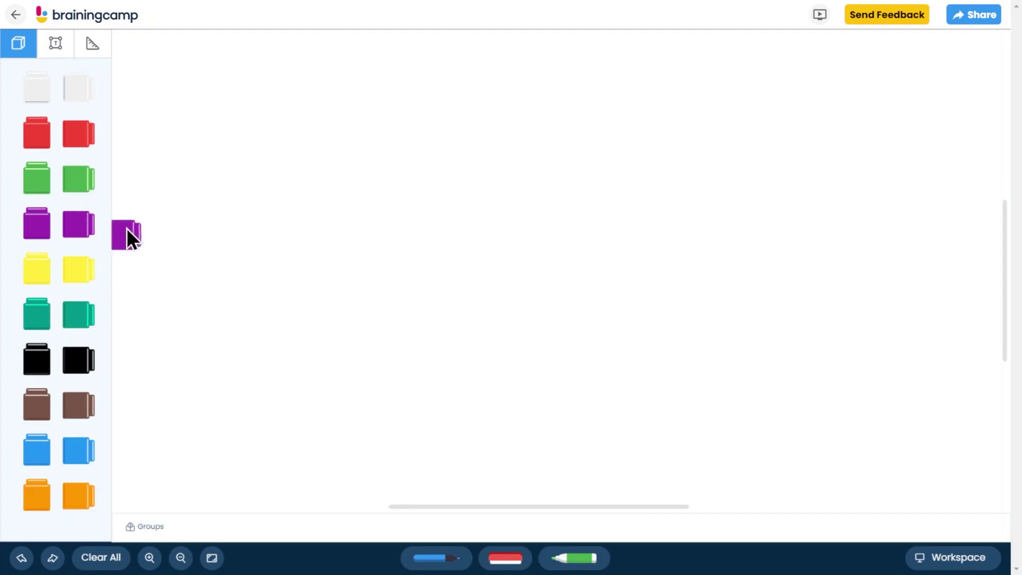
pyautogui.moveTo(269, 179); pyautogui.dragTo(252, 169)
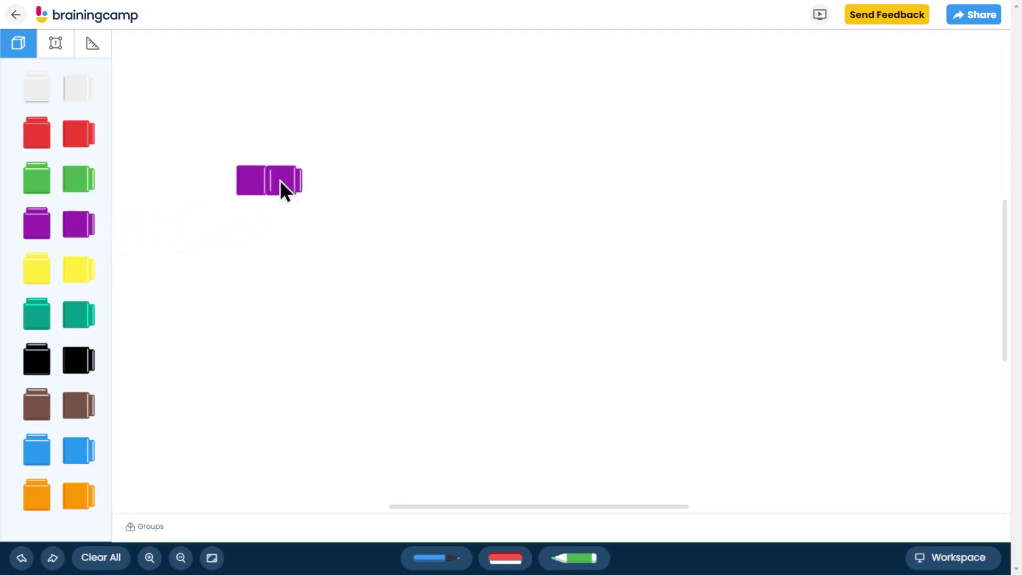
pyautogui.moveTo(85, 229); pyautogui.dragTo(319, 184)
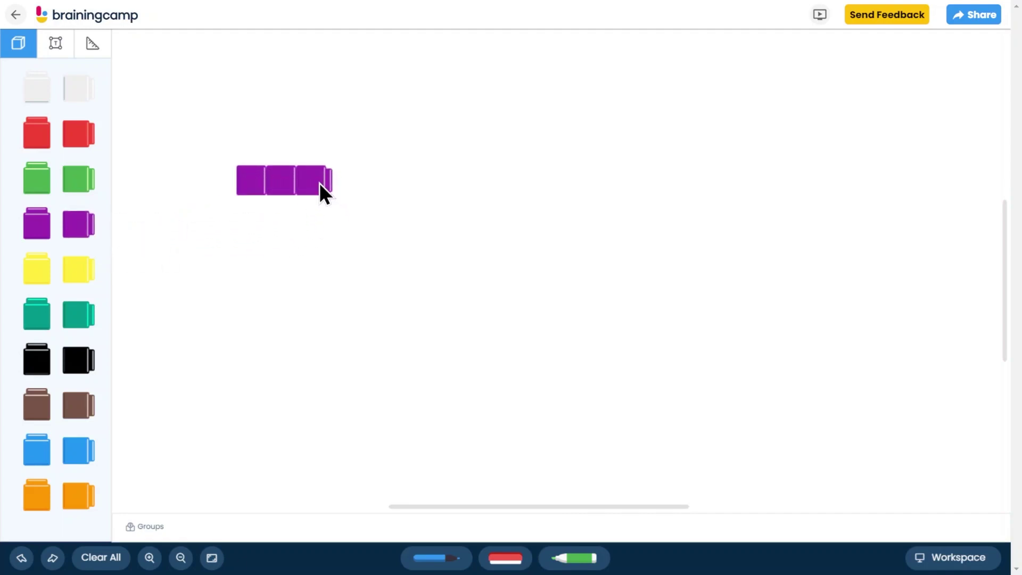
pyautogui.click(80, 229)
pyautogui.click(80, 228)
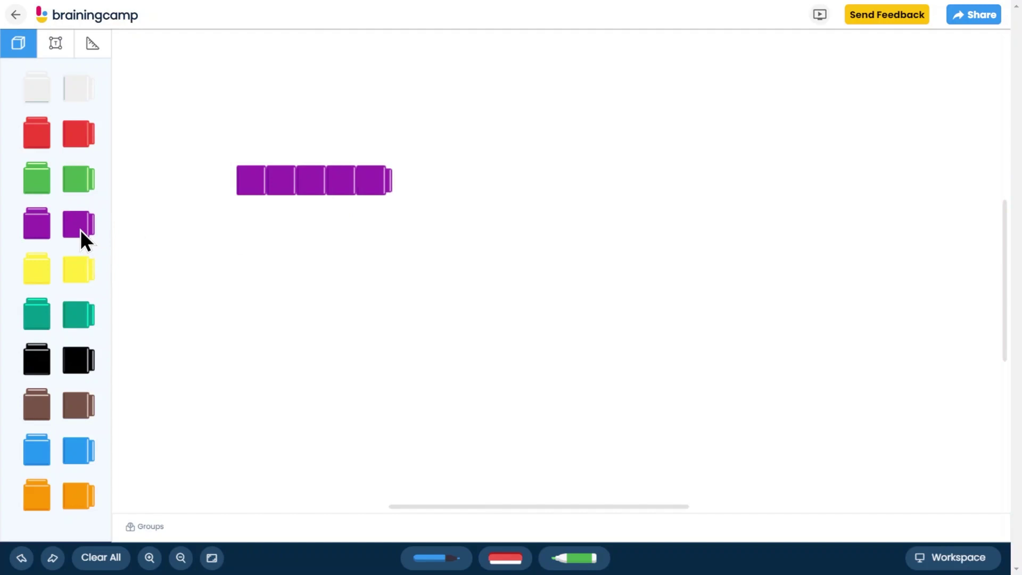
pyautogui.click(80, 229)
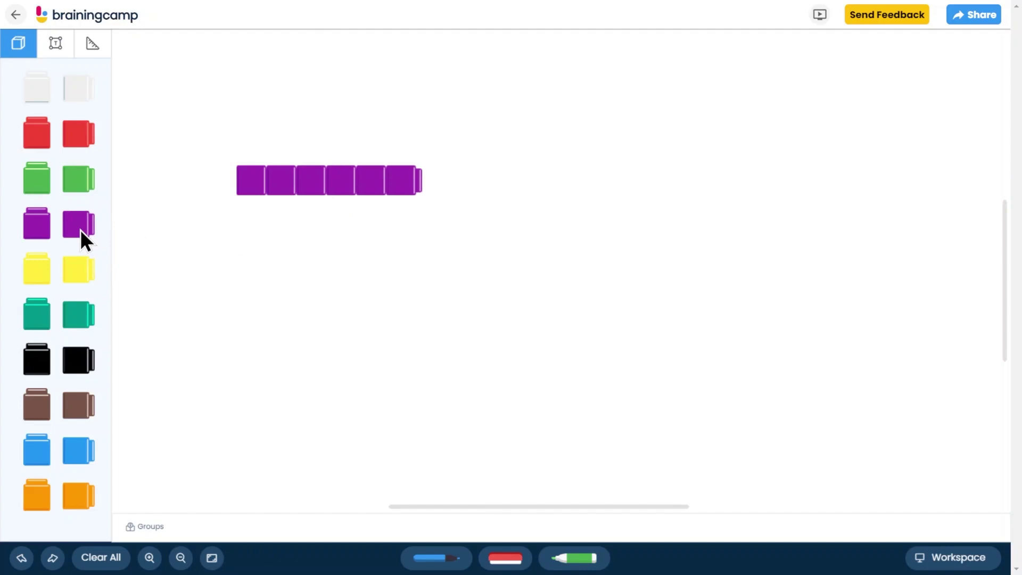
pyautogui.click(80, 229)
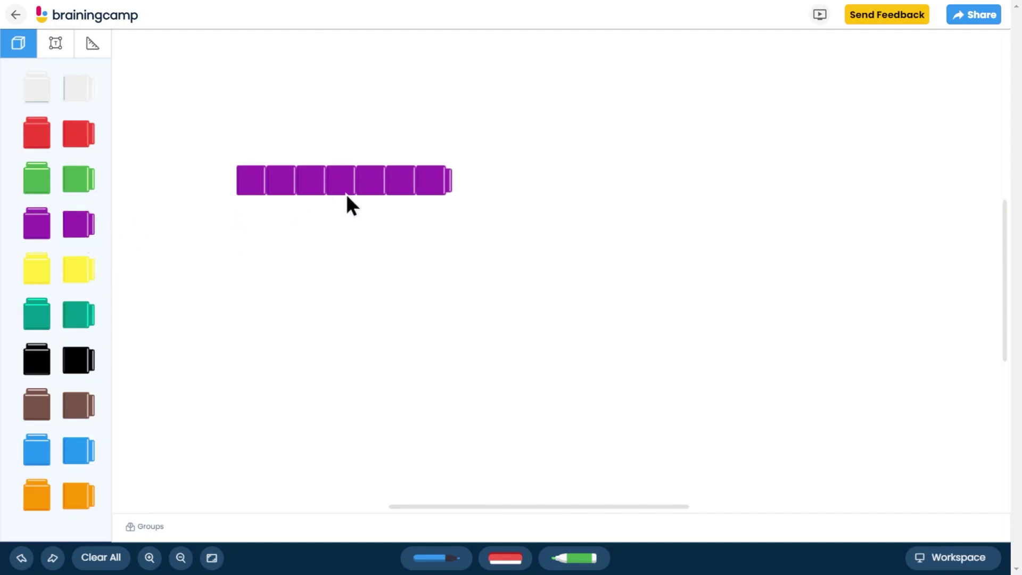
# - Select the seven-cube purple chain, then deselect it
pyautogui.click(399, 187)
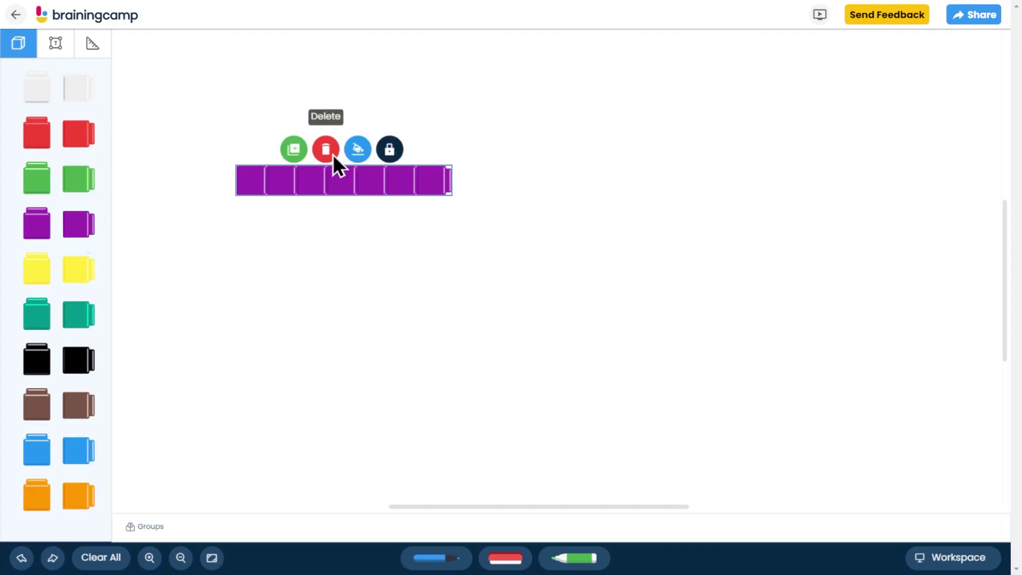
pyautogui.press('Escape')
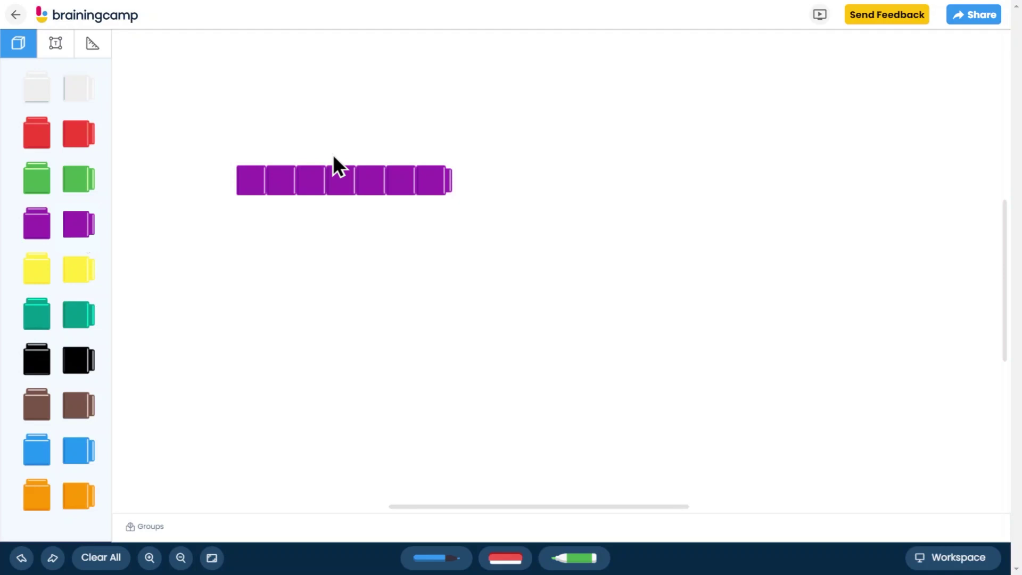
pyautogui.click(57, 44)
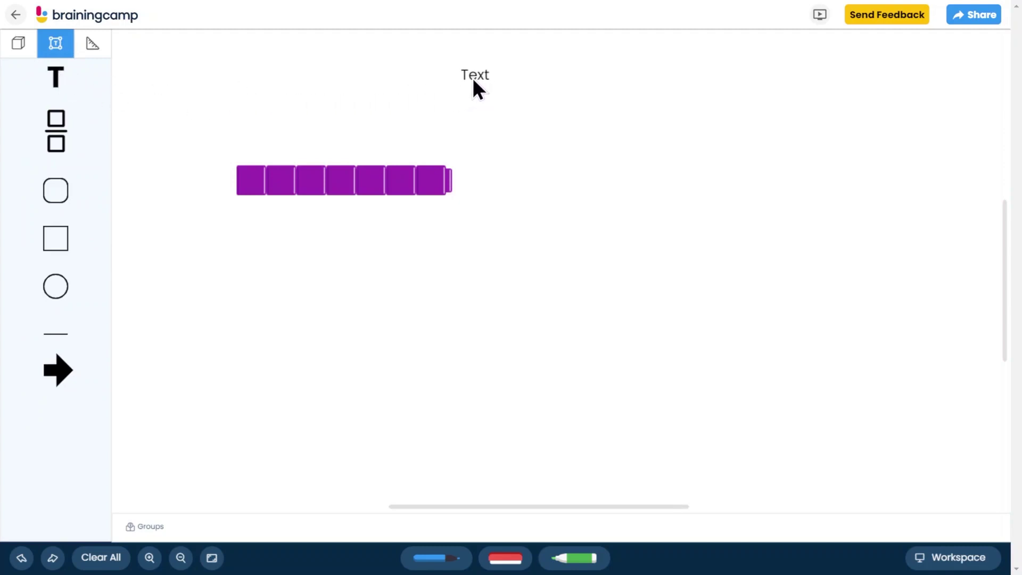
# - Add a 'Make a Ten' title near the top centre in bold blue size 36, widened to fit one line
pyautogui.click(473, 79)
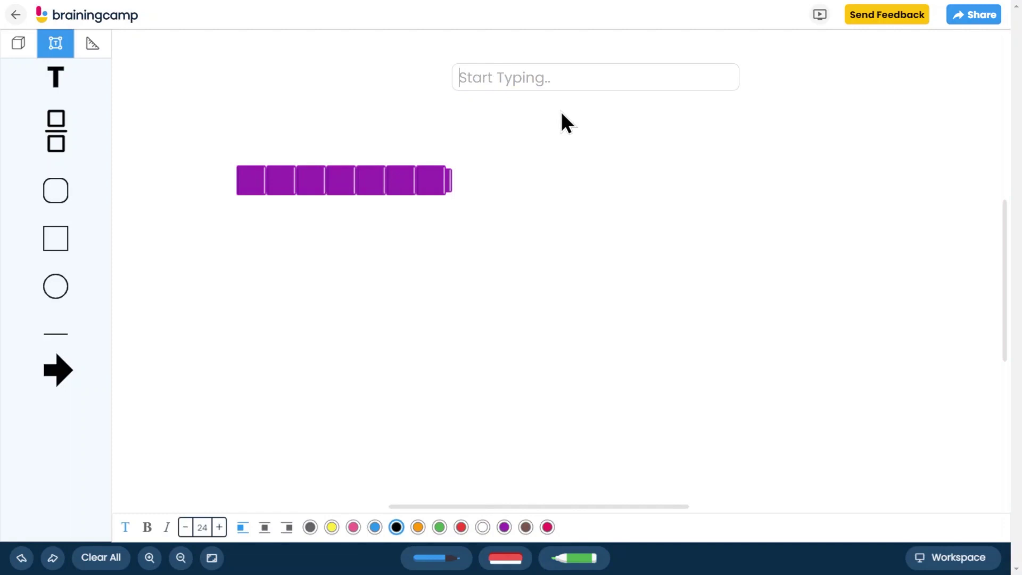
pyautogui.write('Make a Ten')
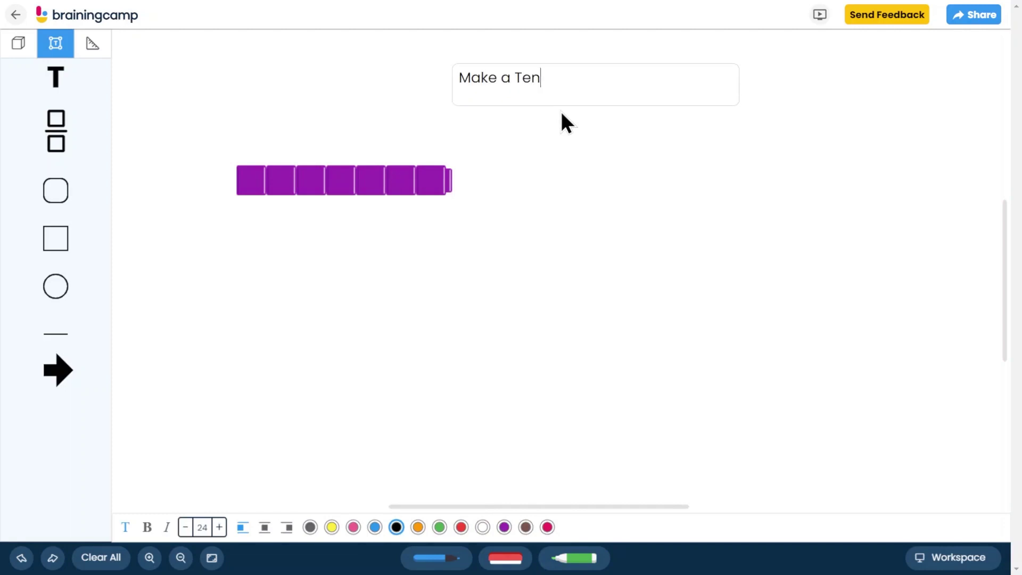
pyautogui.click(217, 526)
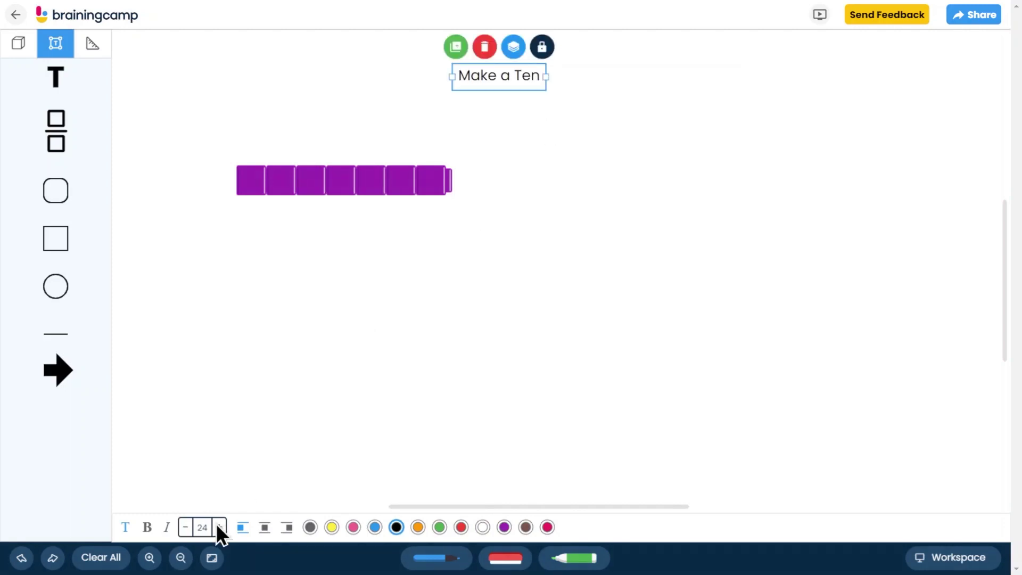
pyautogui.click(217, 527)
pyautogui.click(217, 527)
pyautogui.click(217, 527)
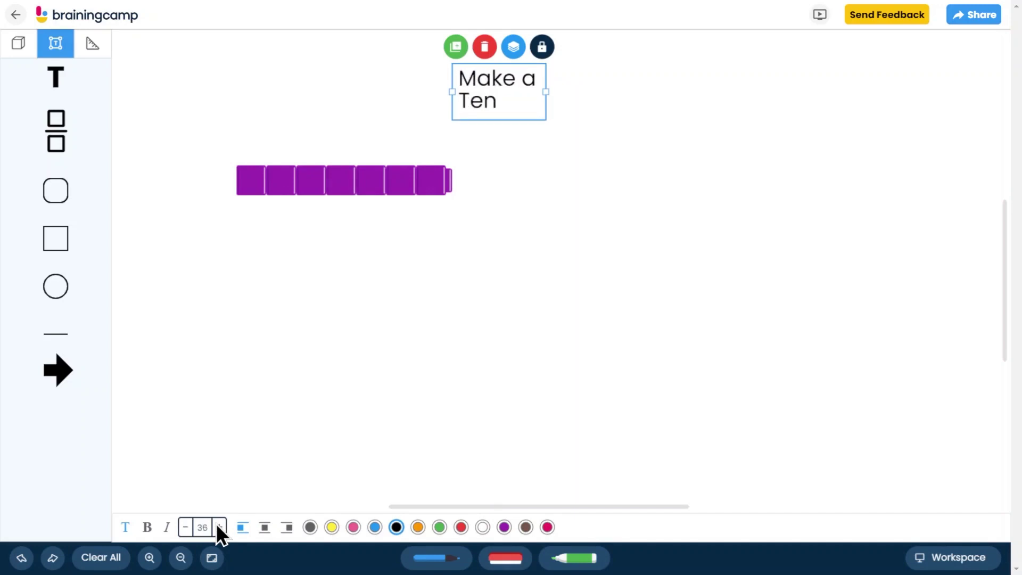
pyautogui.click(148, 527)
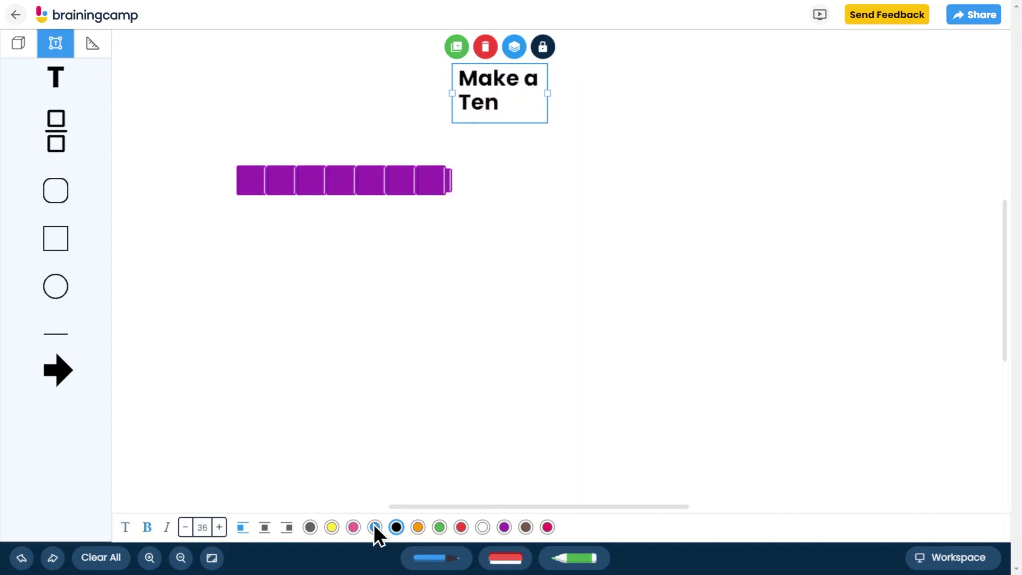
pyautogui.click(375, 527)
pyautogui.moveTo(547, 93); pyautogui.dragTo(550, 114)
pyautogui.click(549, 95)
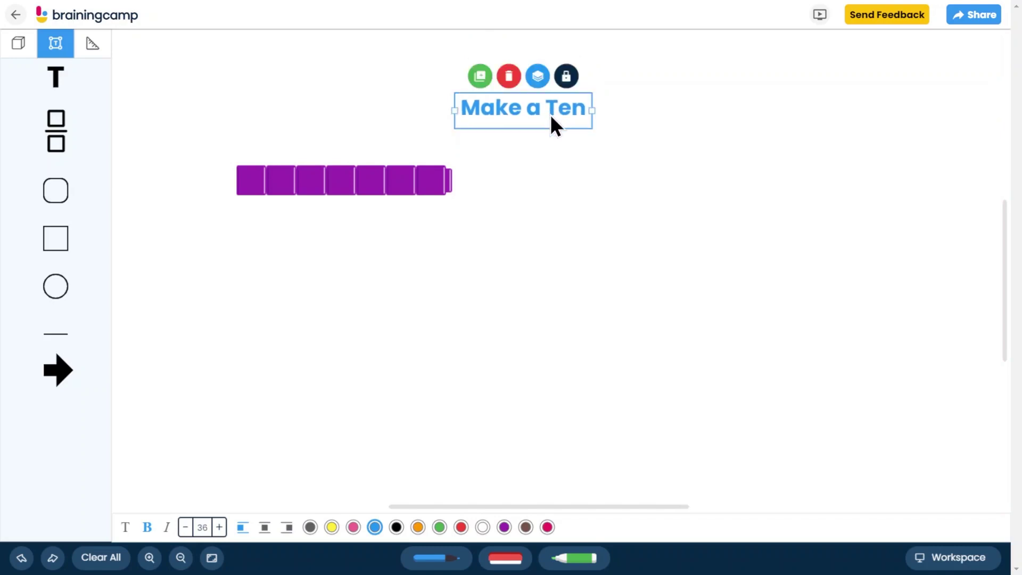
pyautogui.click(569, 81)
# - Add a horizontal Ten Frame below the title and drop the seven purple cubes into its cells
pyautogui.click(95, 46)
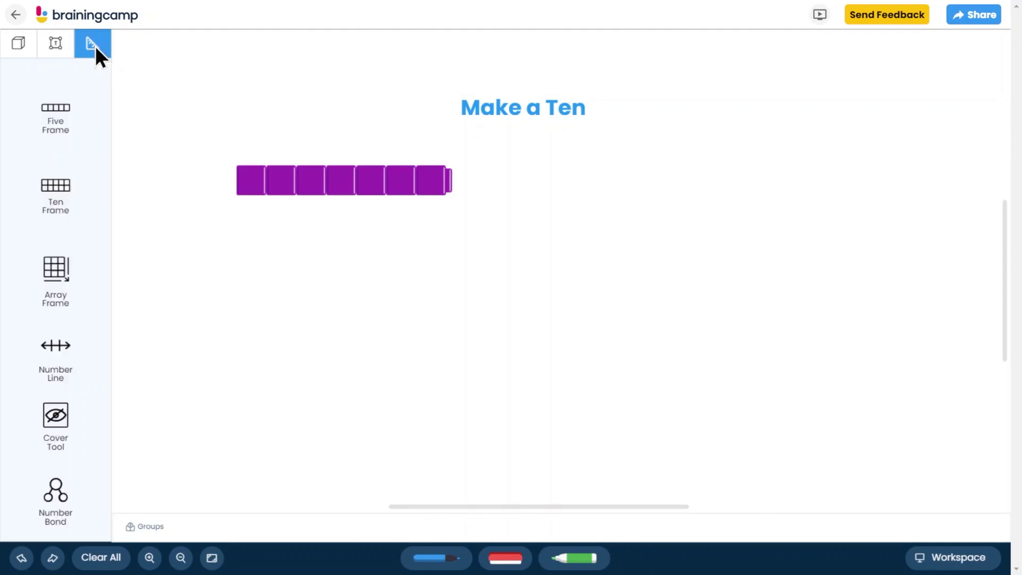
pyautogui.click(56, 192)
pyautogui.moveTo(453, 244); pyautogui.dragTo(536, 161)
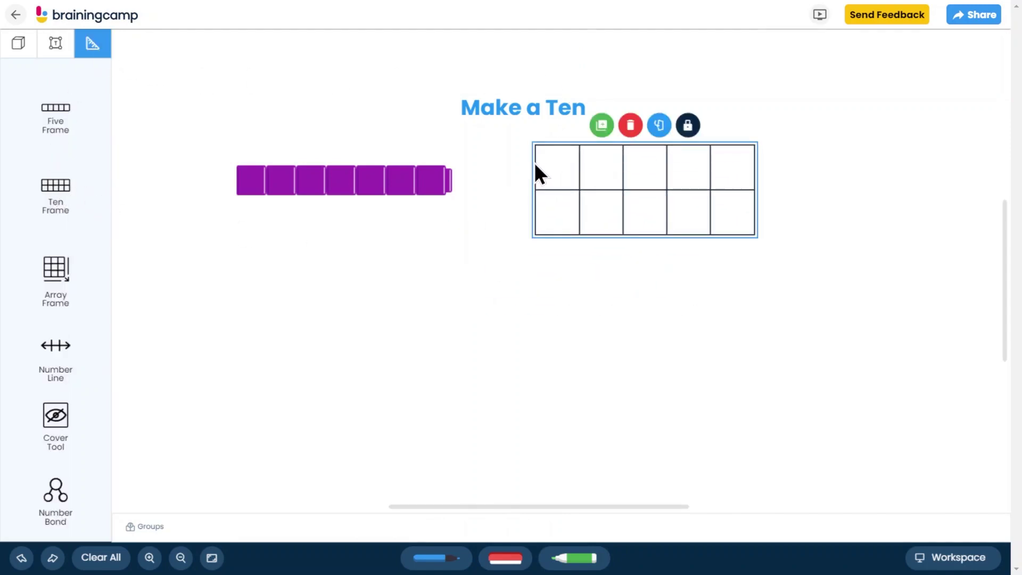
pyautogui.moveTo(534, 162); pyautogui.dragTo(541, 177)
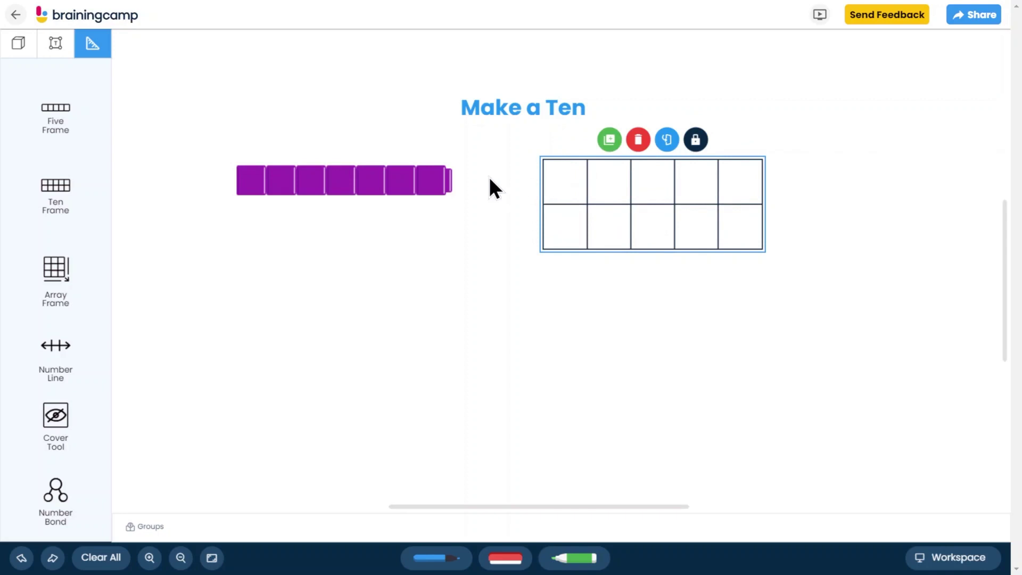
pyautogui.click(667, 139)
pyautogui.click(604, 140)
pyautogui.click(282, 184)
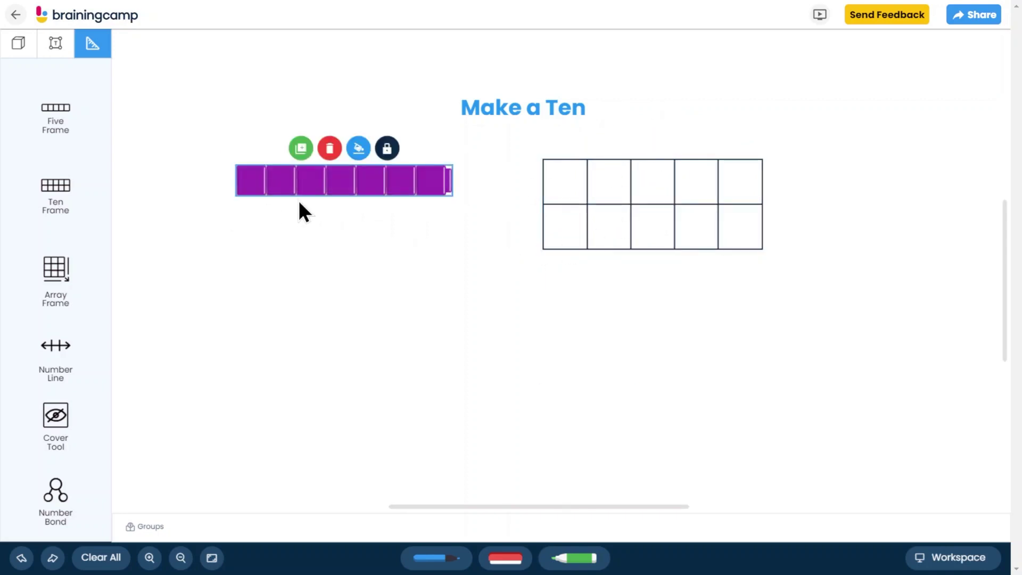
pyautogui.moveTo(315, 186); pyautogui.dragTo(626, 190)
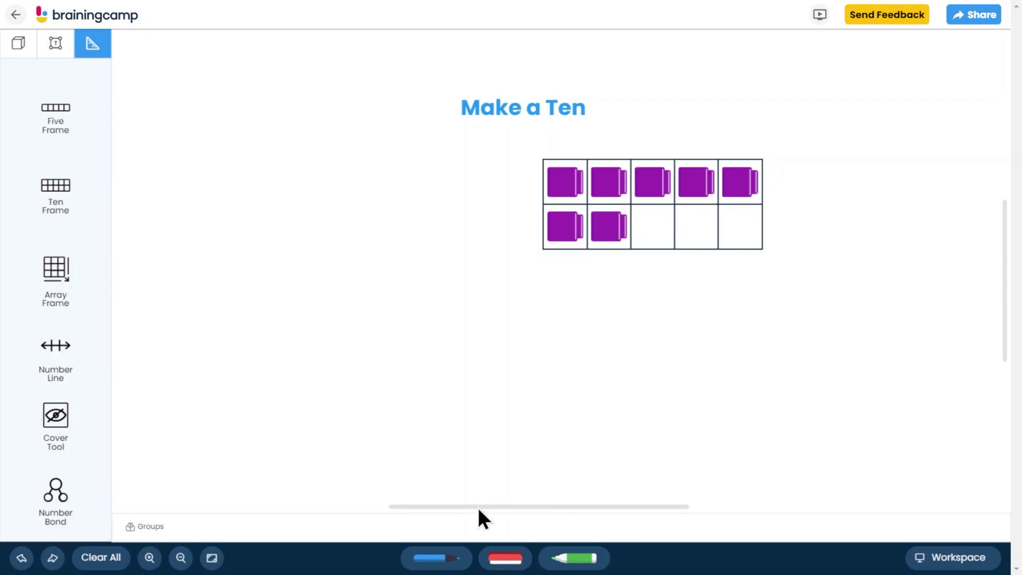
# - Handwrite 7 + ? = 10 below the ten frame with the pen, then pick the yellow swatch
pyautogui.click(446, 558)
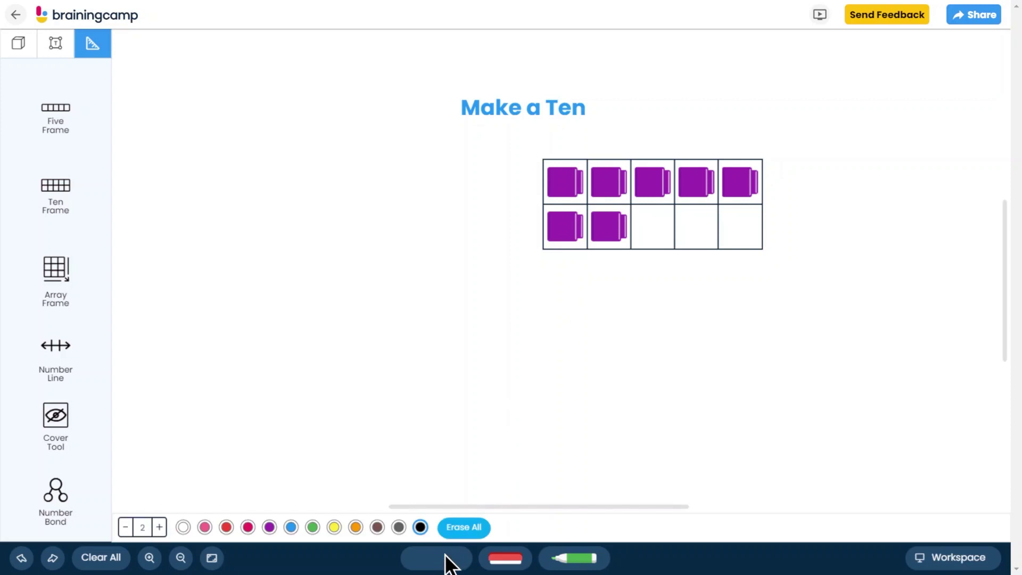
pyautogui.moveTo(346, 312)
pyautogui.mouseDown()
pyautogui.moveTo(370, 312)
pyautogui.moveTo(396, 384)
pyautogui.mouseUp()
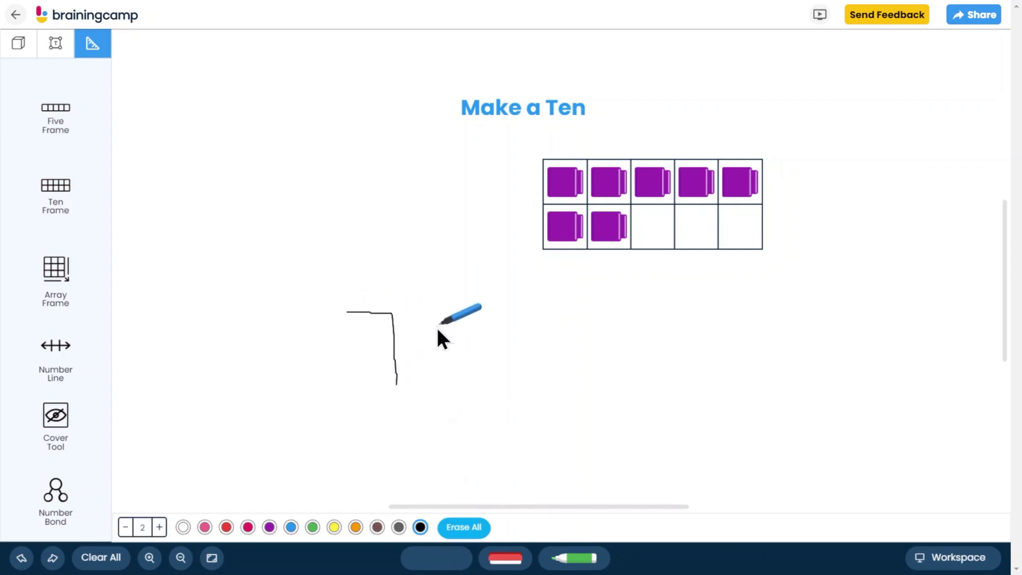
pyautogui.moveTo(439, 319); pyautogui.dragTo(440, 363)
pyautogui.moveTo(422, 342)
pyautogui.mouseDown()
pyautogui.moveTo(516, 333)
pyautogui.moveTo(497, 364)
pyautogui.mouseUp()
pyautogui.click(497, 374)
pyautogui.moveTo(559, 321)
pyautogui.mouseDown()
pyautogui.moveTo(594, 320)
pyautogui.moveTo(602, 335)
pyautogui.mouseUp()
pyautogui.moveTo(631, 306)
pyautogui.mouseDown()
pyautogui.moveTo(644, 298)
pyautogui.moveTo(659, 356)
pyautogui.moveTo(684, 346)
pyautogui.mouseUp()
pyautogui.moveTo(702, 292); pyautogui.dragTo(693, 308)
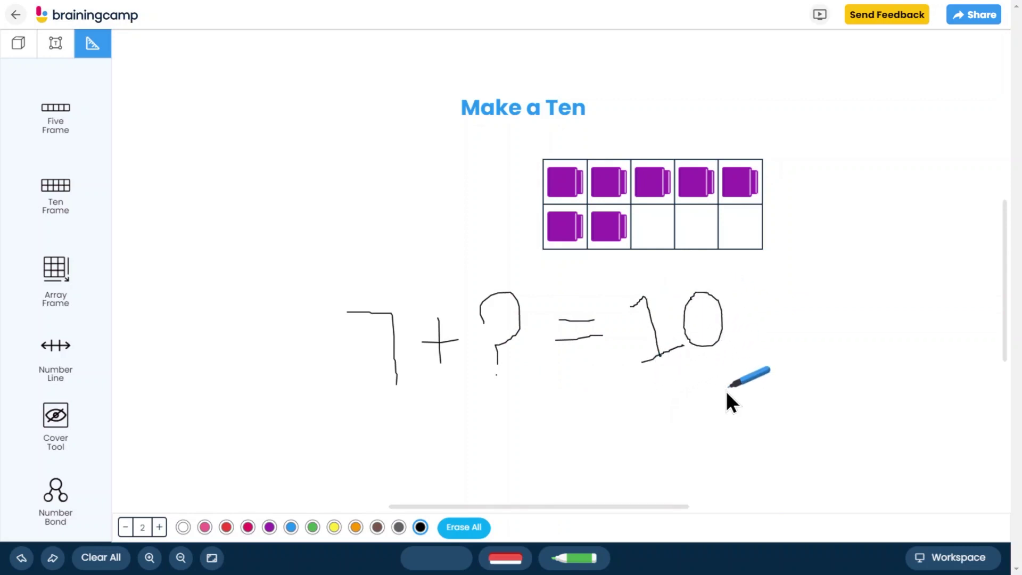
pyautogui.click(332, 526)
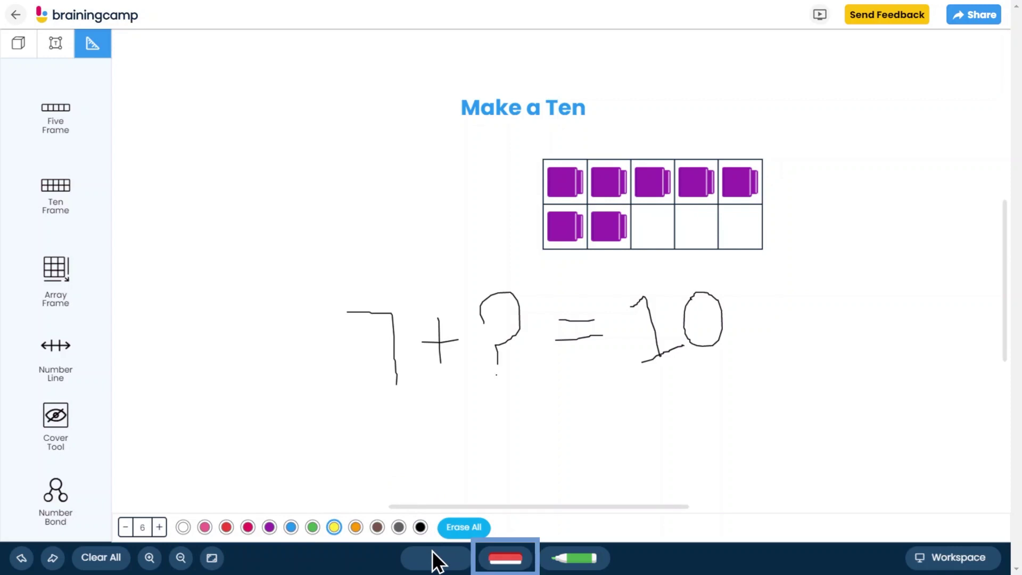
# - Put the pen away and fit the ten frame and equation to the screen
pyautogui.click(432, 559)
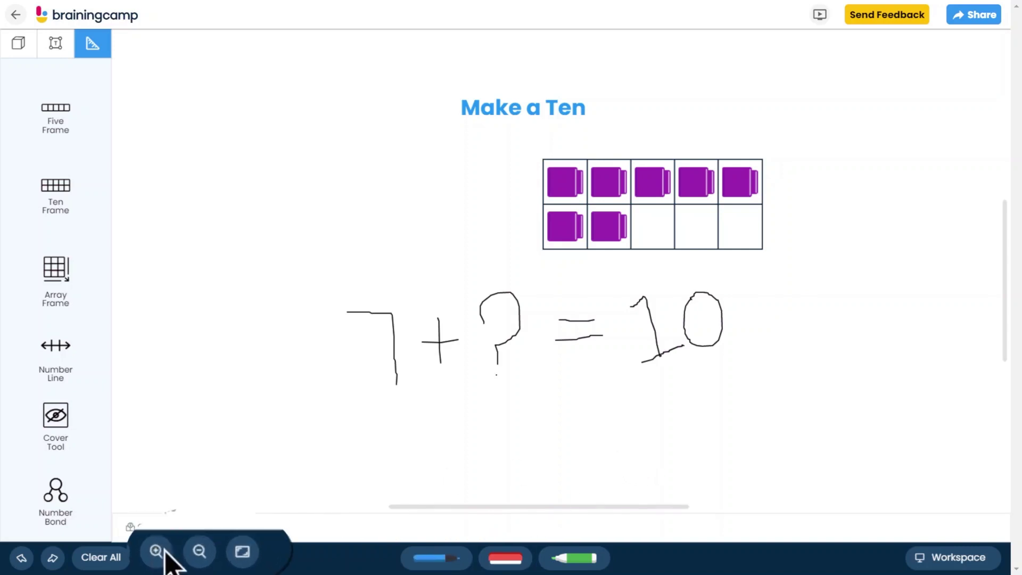
pyautogui.click(206, 551)
pyautogui.click(206, 551)
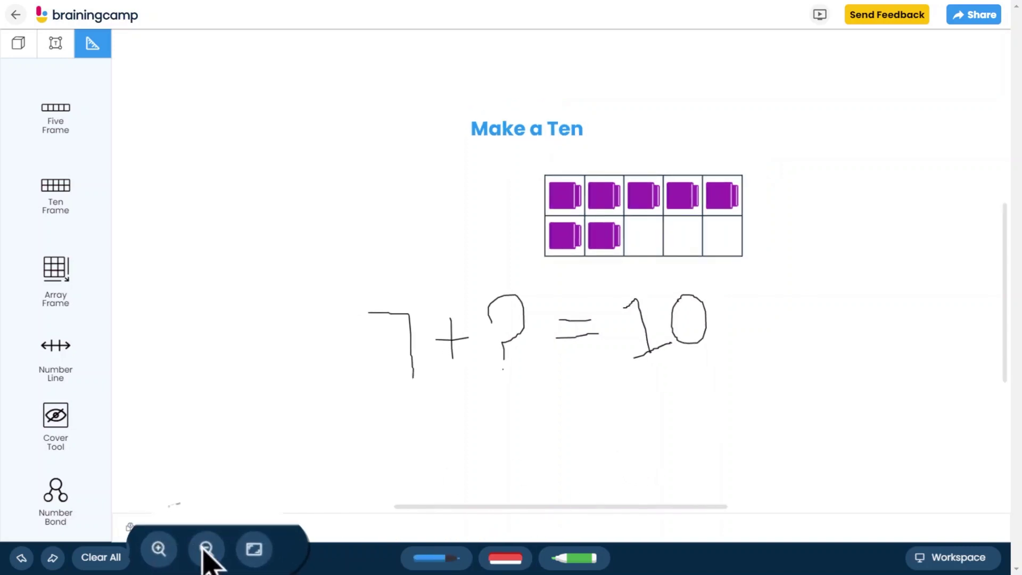
pyautogui.click(202, 551)
pyautogui.click(160, 550)
pyautogui.click(159, 549)
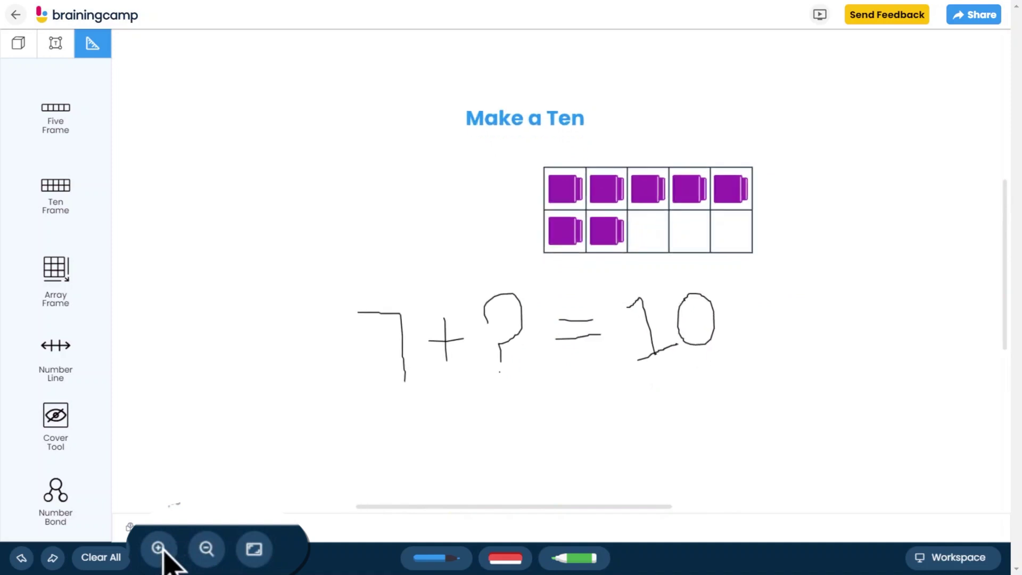
pyautogui.click(159, 548)
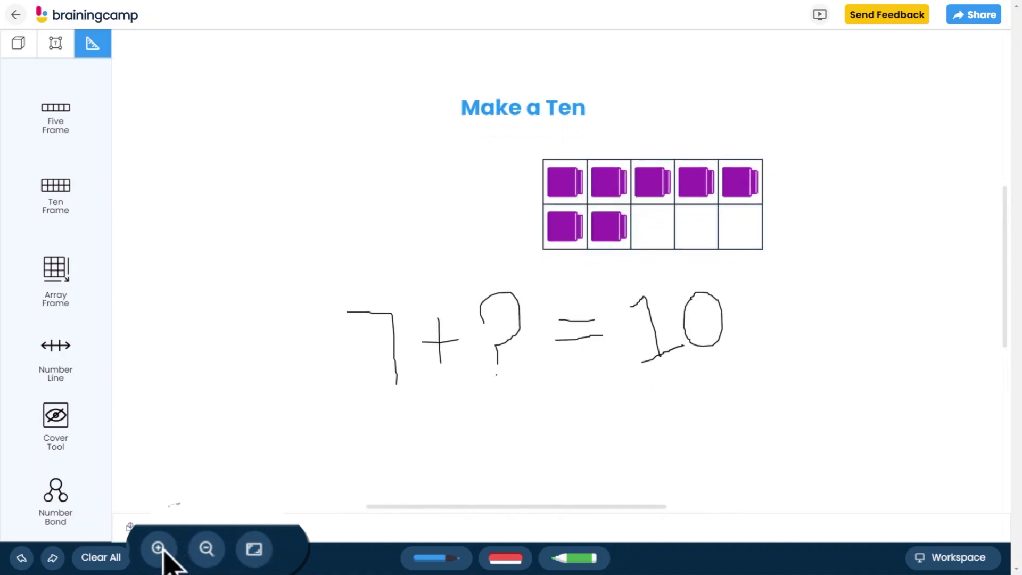
pyautogui.click(253, 549)
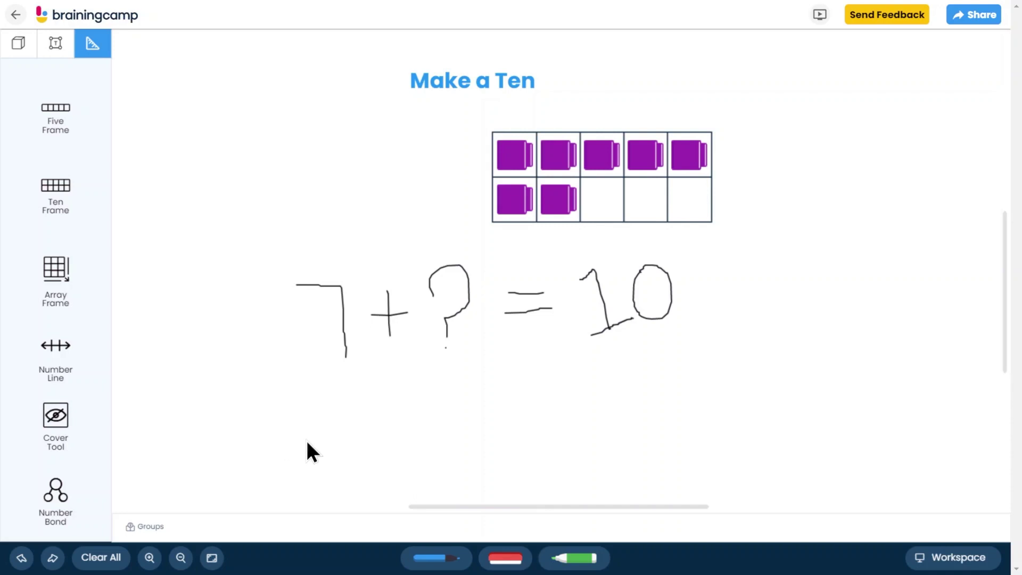
# - Switch to the Graph workspace, flipping its axis twice so the 1–10 scale stays vertical
pyautogui.click(944, 559)
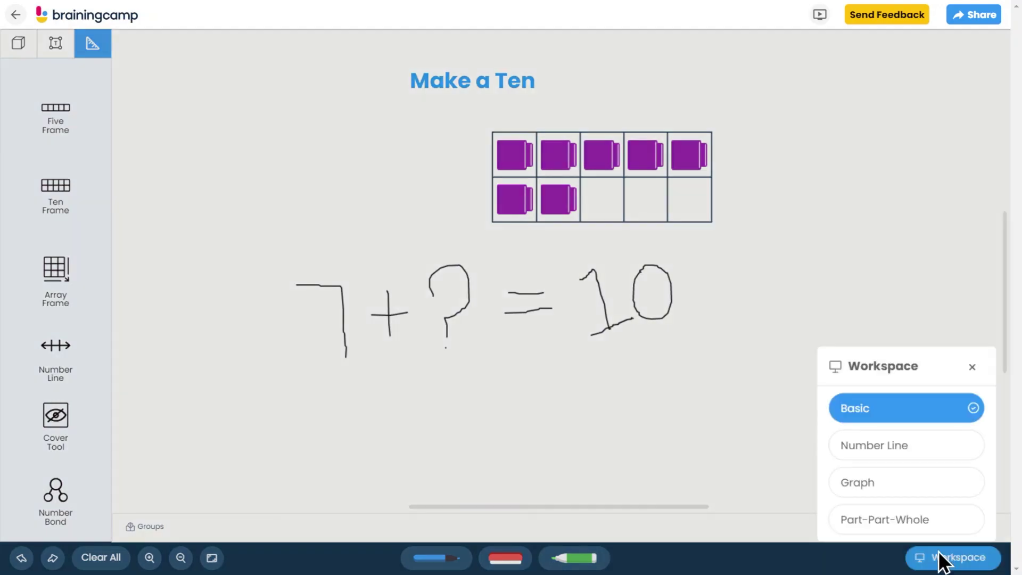
pyautogui.click(917, 487)
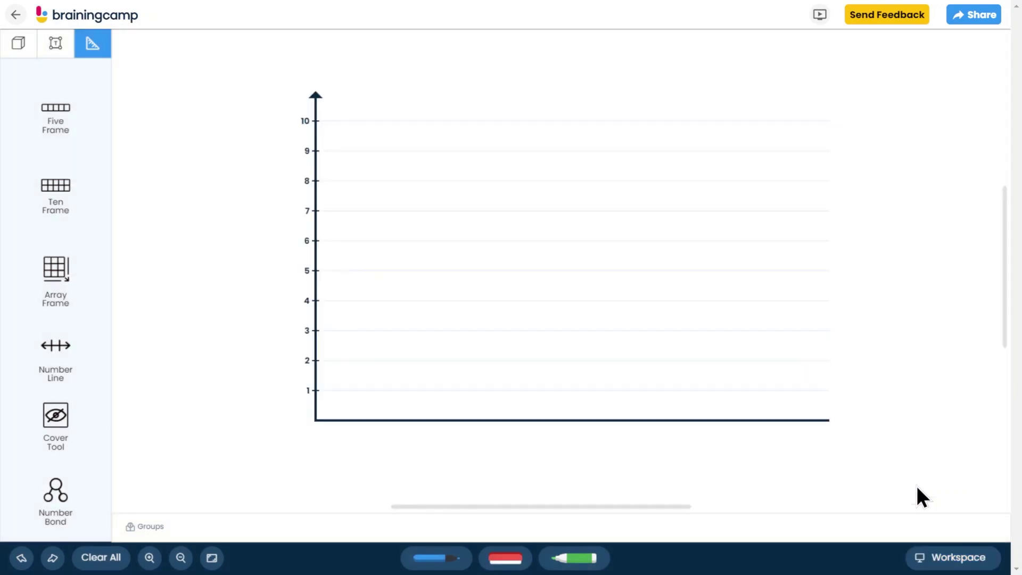
pyautogui.click(801, 421)
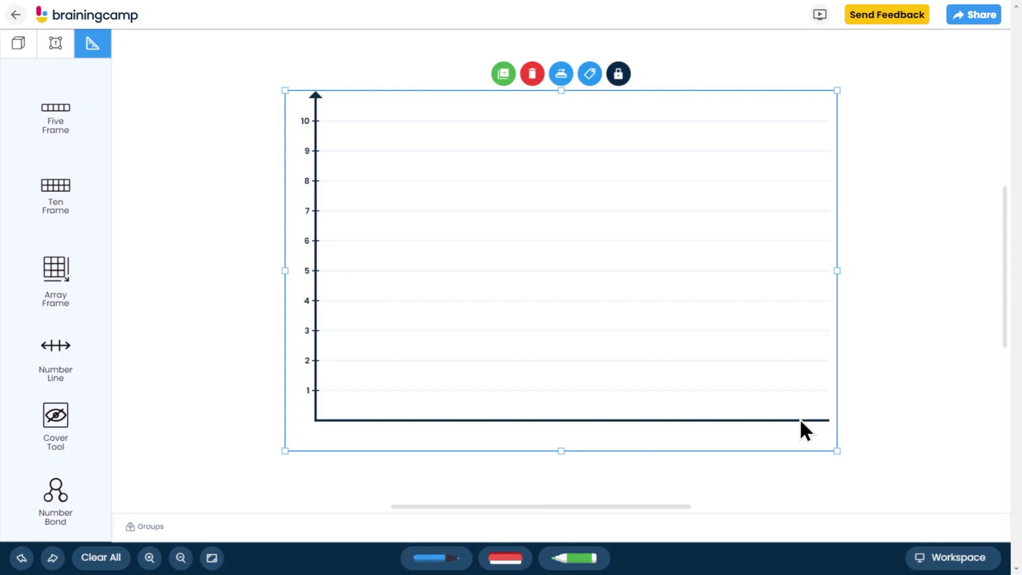
pyautogui.click(563, 74)
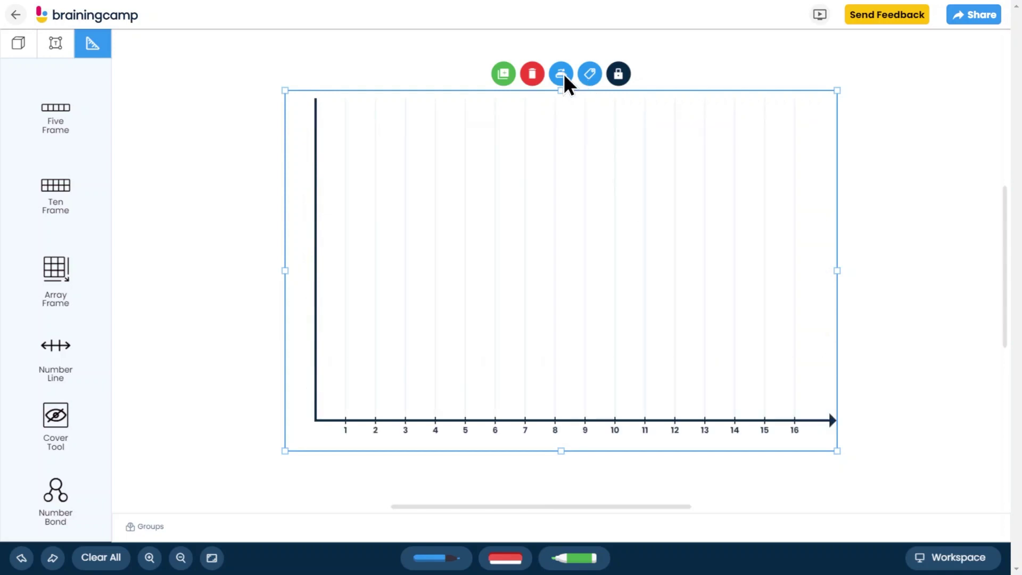
pyautogui.click(564, 74)
pyautogui.click(18, 42)
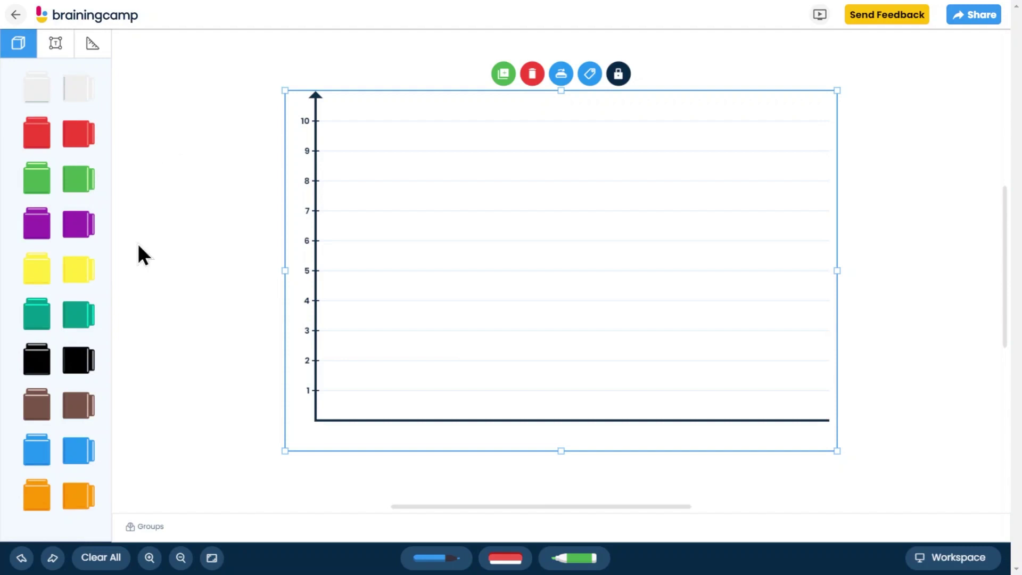
# - Stack three blue, two red and six orange cubes in graph columns 1–3, then return to Manipulatives home
pyautogui.moveTo(37, 450); pyautogui.dragTo(367, 342)
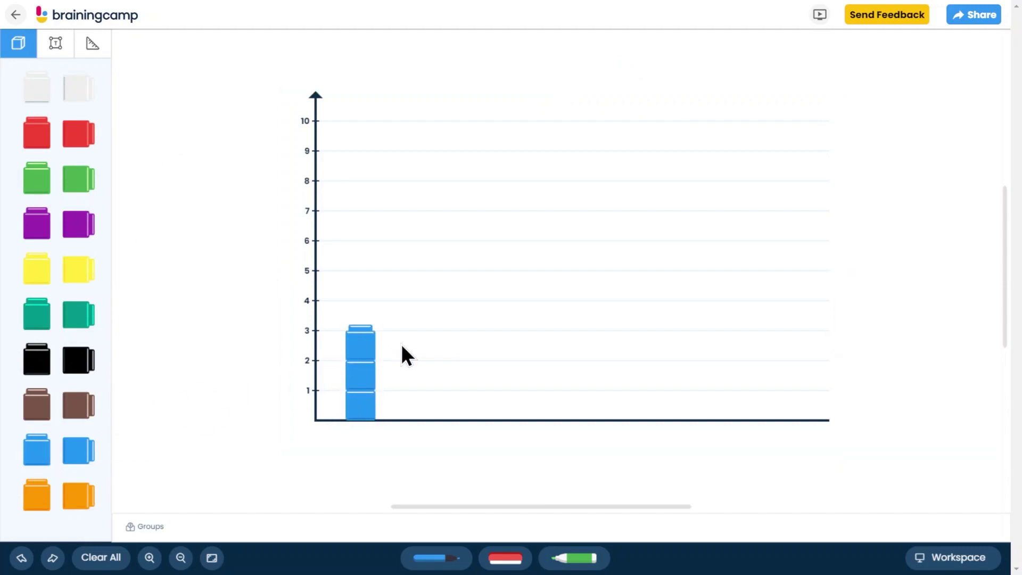
pyautogui.moveTo(36, 133); pyautogui.dragTo(436, 371)
pyautogui.moveTo(37, 495); pyautogui.dragTo(510, 282)
pyautogui.moveTo(37, 495); pyautogui.dragTo(510, 252)
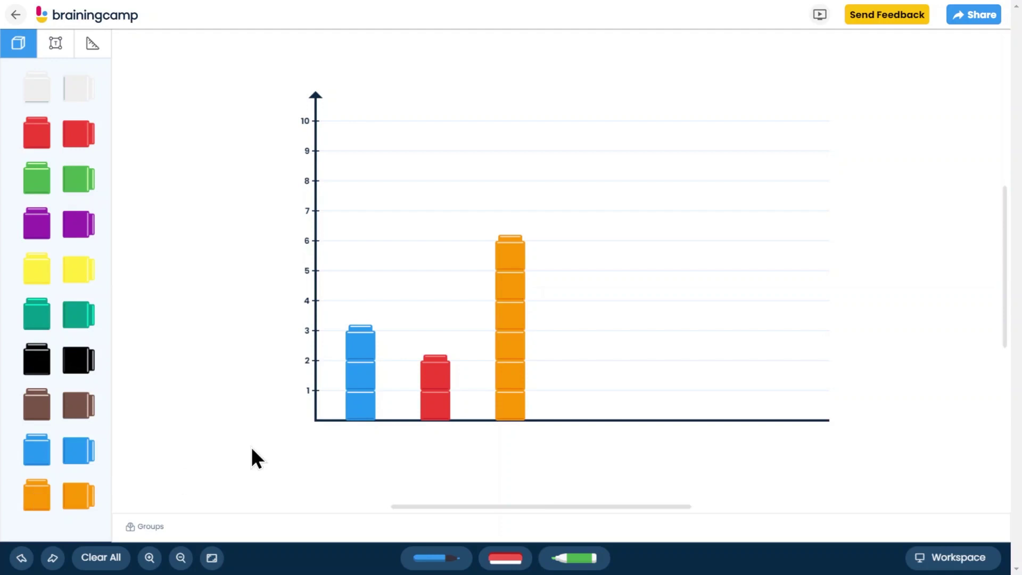
pyautogui.click(128, 16)
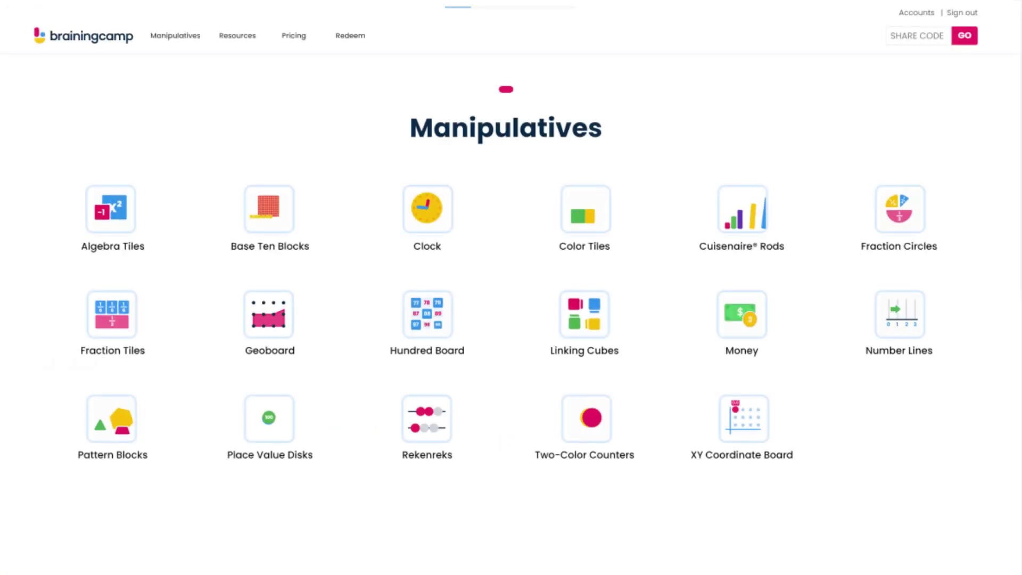